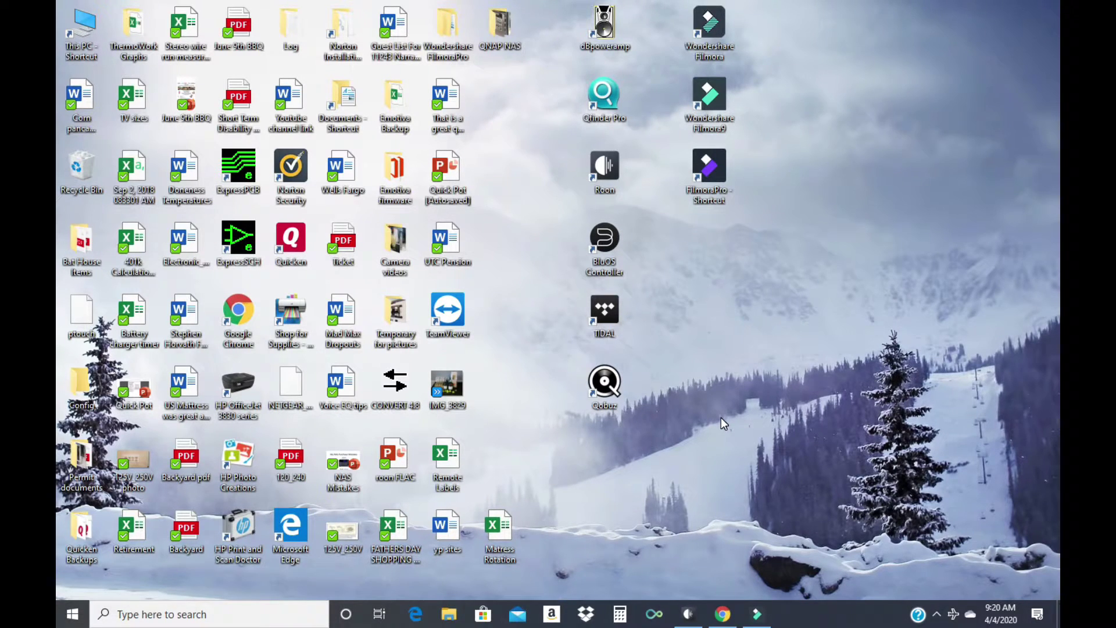
Launch BluOS Controller and go to Settings > Music library.
{"action": "double_click", "coordinate": [613, 235]}
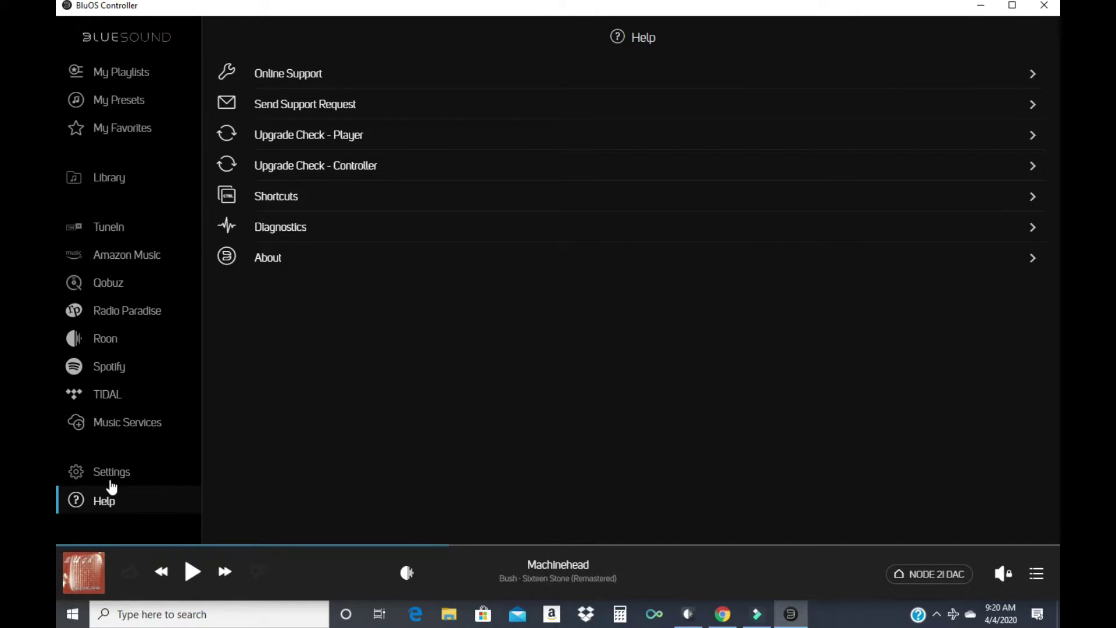
{"action": "left_click", "coordinate": [116, 476]}
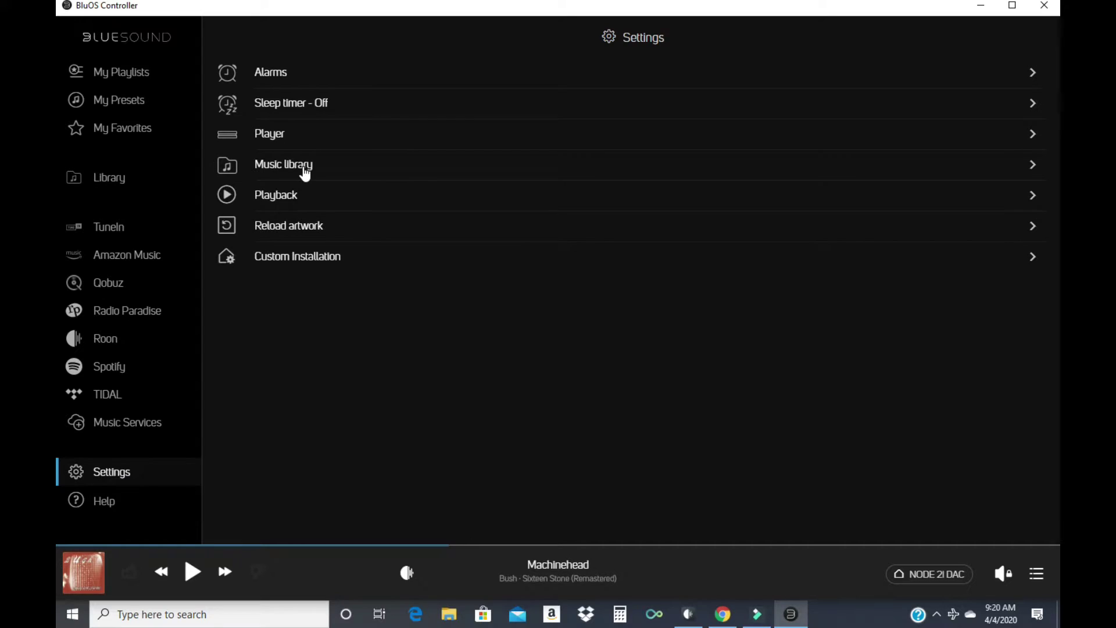
{"action": "left_click", "coordinate": [304, 169]}
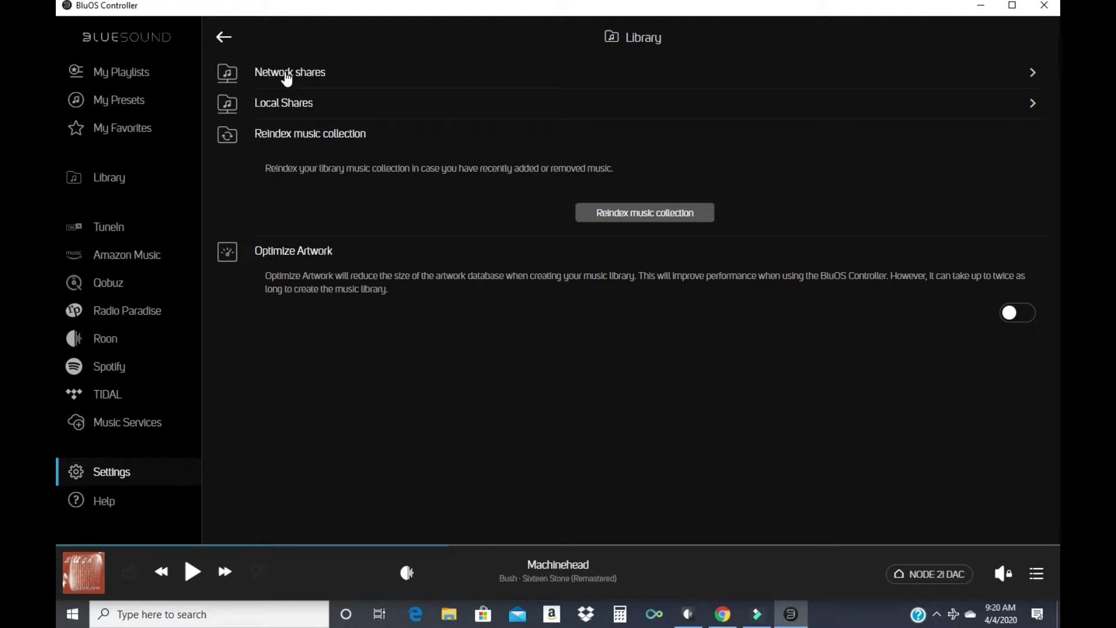
Show the Network shares page listing the two MEDIA-SERVER music shares.
{"action": "left_click", "coordinate": [287, 78]}
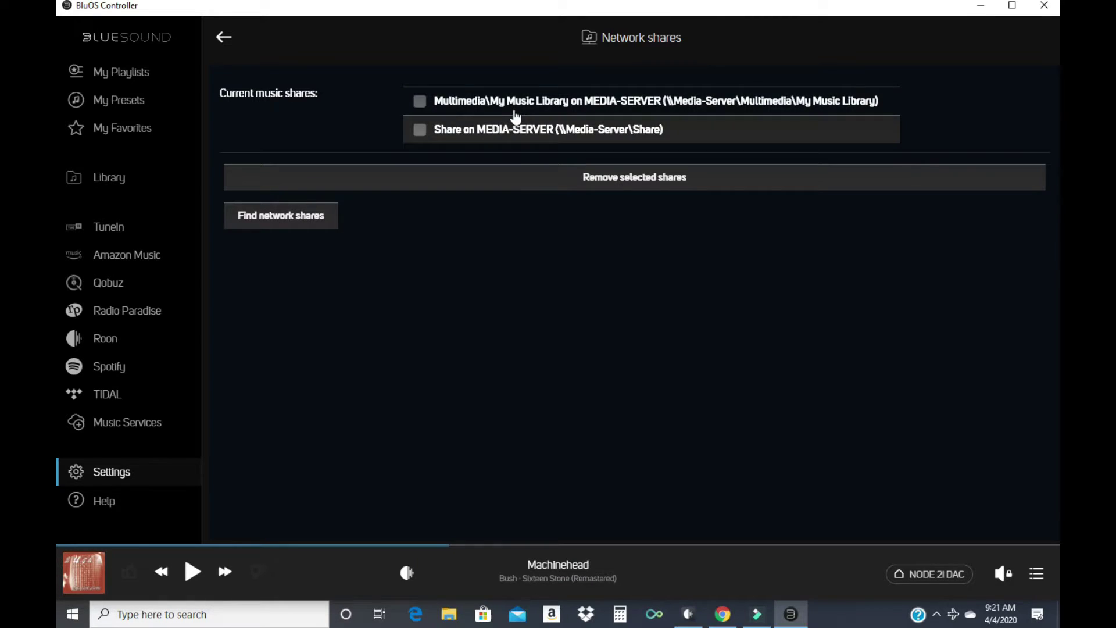
{"action": "left_click", "coordinate": [225, 39]}
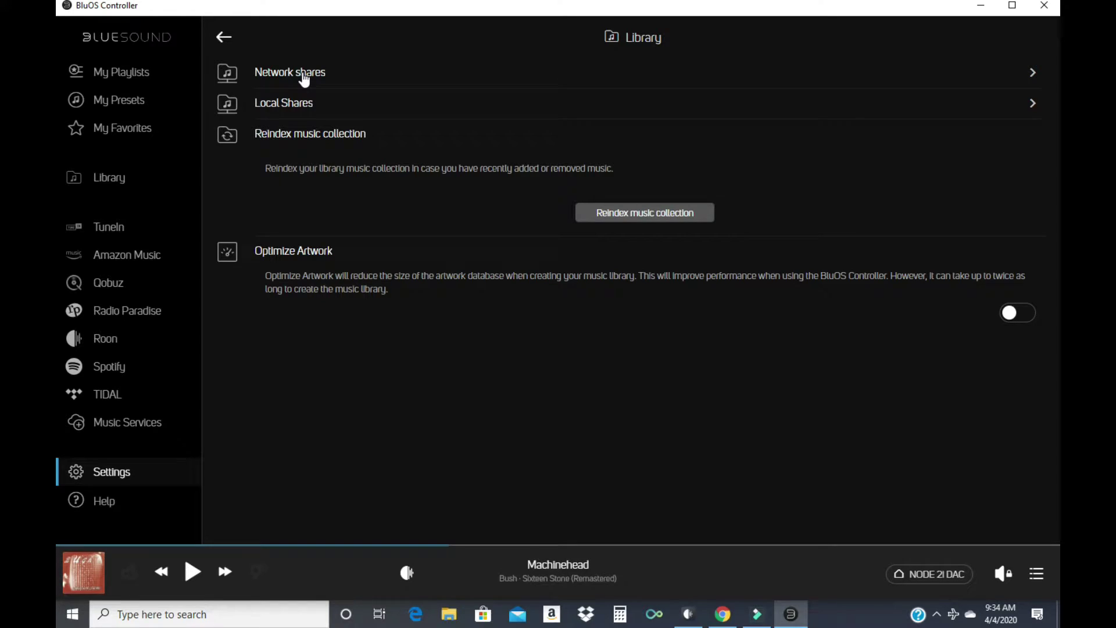
{"action": "left_click", "coordinate": [304, 79]}
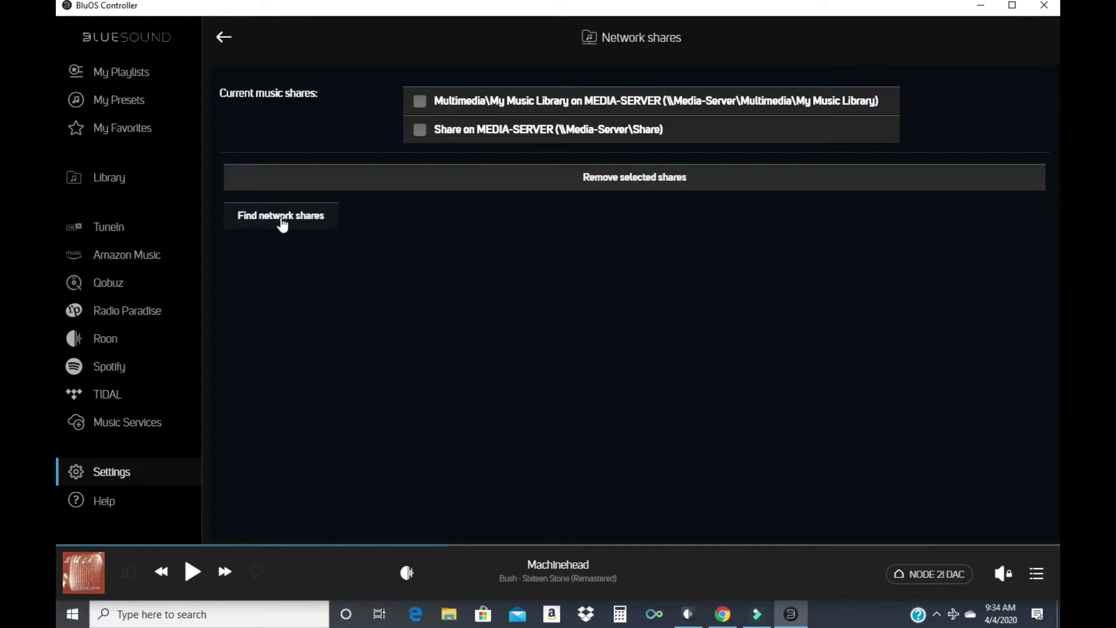
{"action": "left_click", "coordinate": [282, 224]}
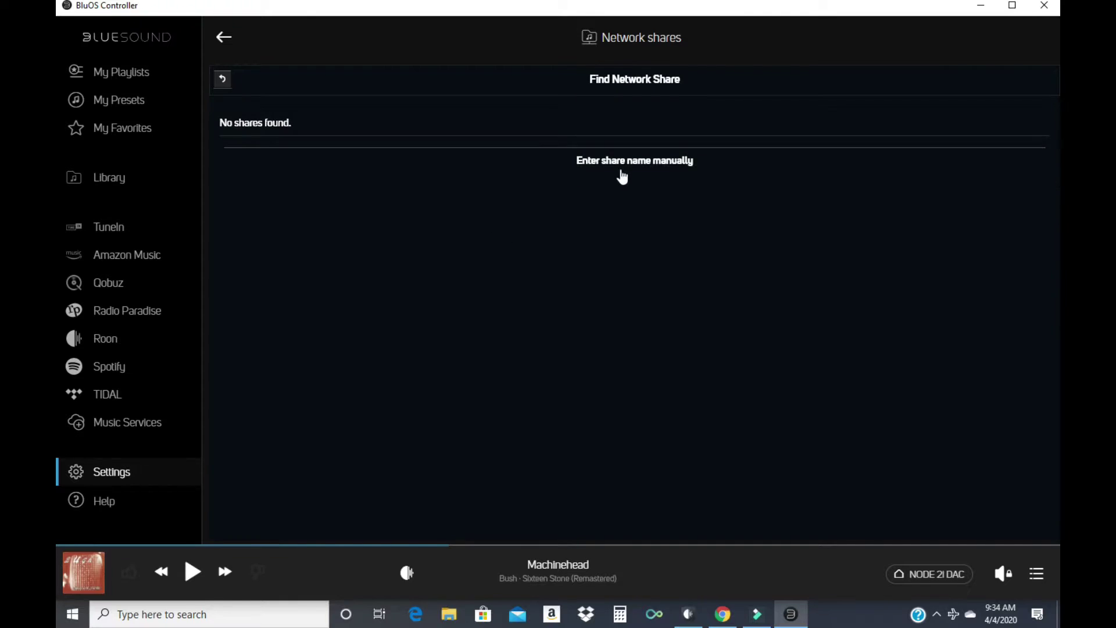
{"action": "left_click", "coordinate": [626, 168]}
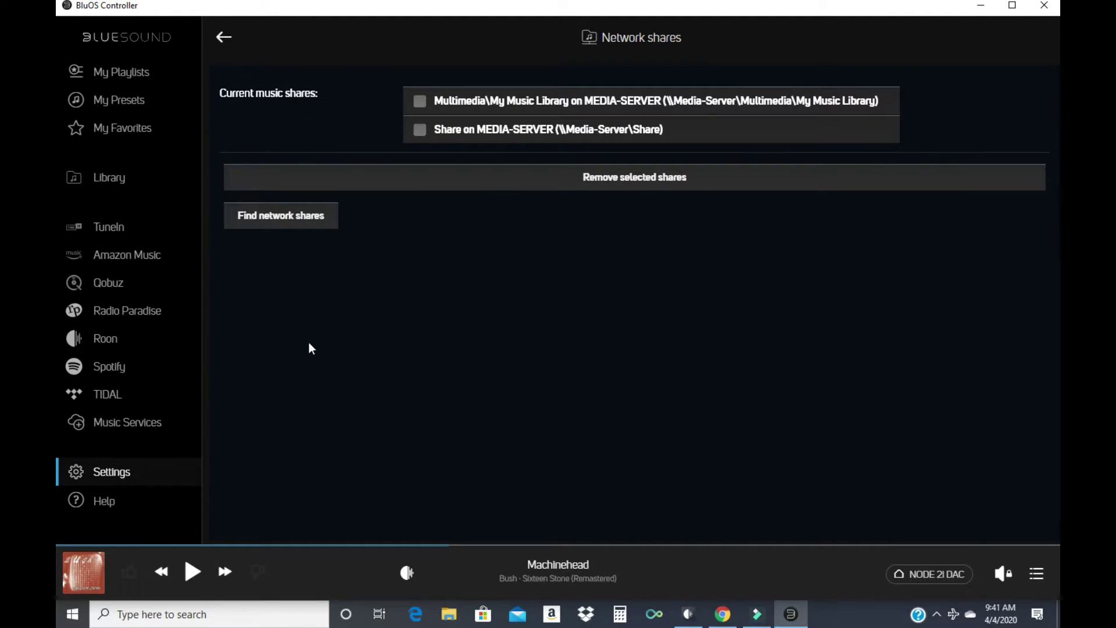
Select the Multimedia\My Music Library and Share shares and submit them for removal.
{"action": "left_click", "coordinate": [419, 101]}
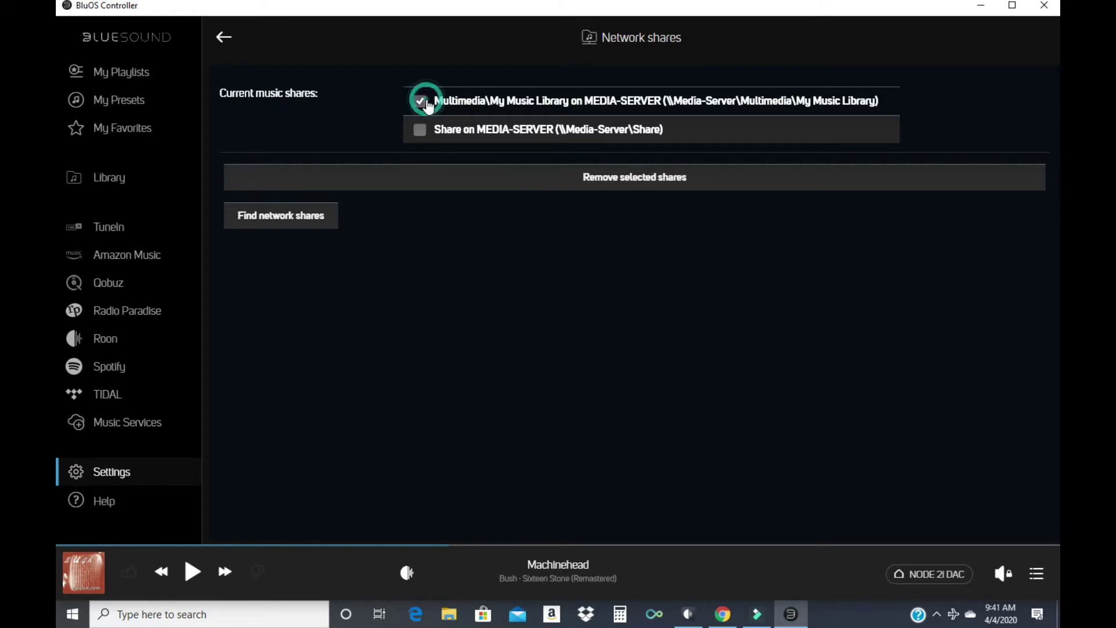
{"action": "left_click", "coordinate": [421, 130]}
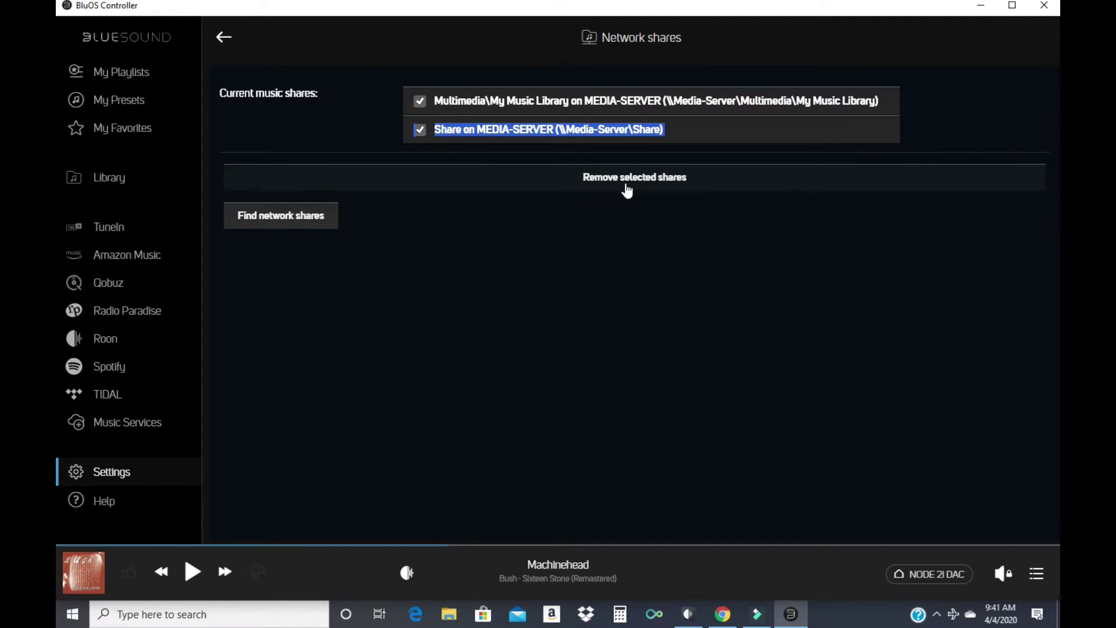
{"action": "left_click", "coordinate": [627, 189]}
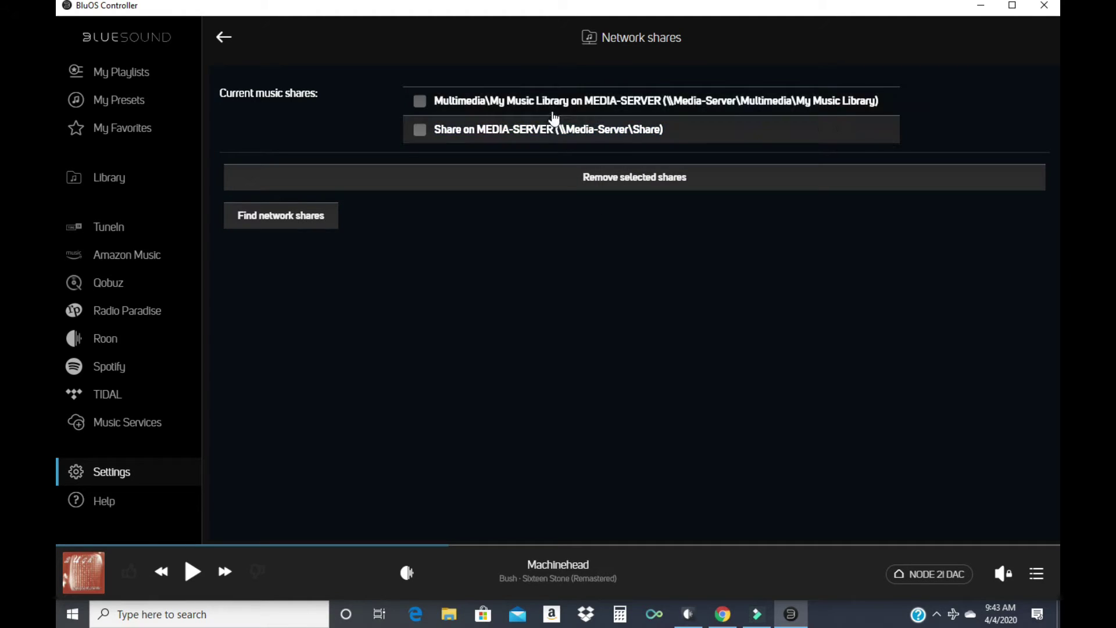
Search for network shares, choose manual share-name entry, then return to Music library.
{"action": "left_click", "coordinate": [286, 222]}
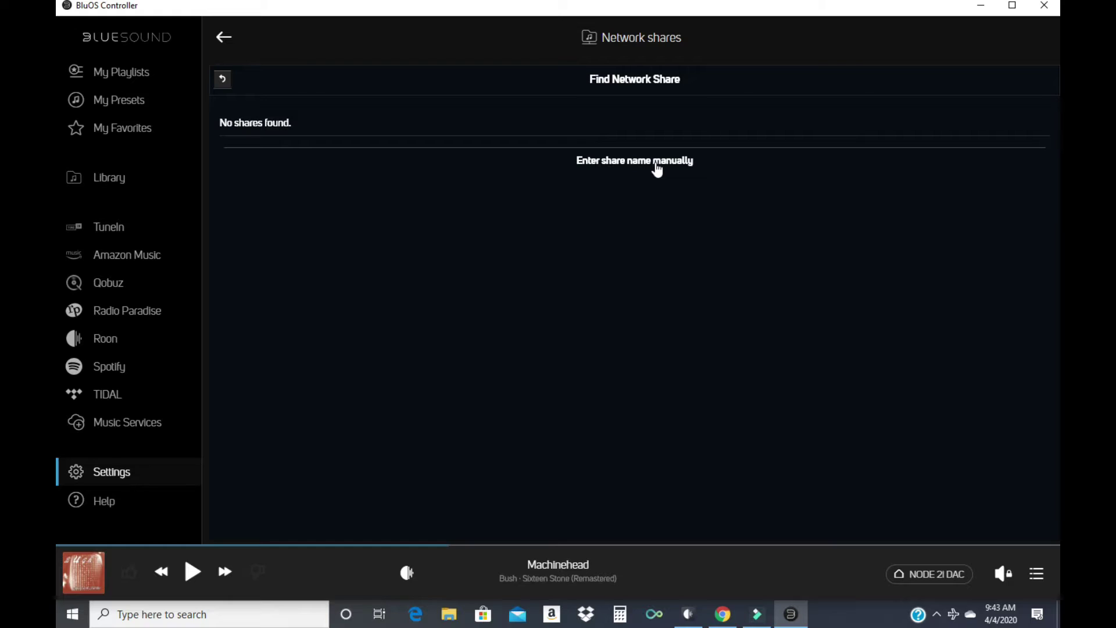
{"action": "left_click", "coordinate": [657, 169]}
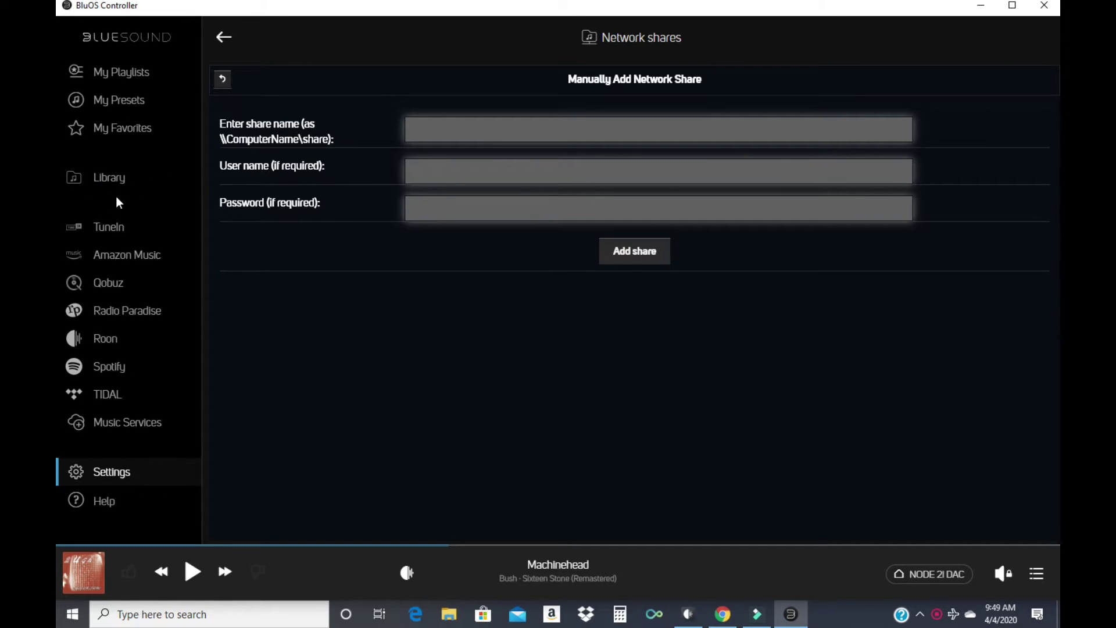
{"action": "left_click", "coordinate": [111, 181]}
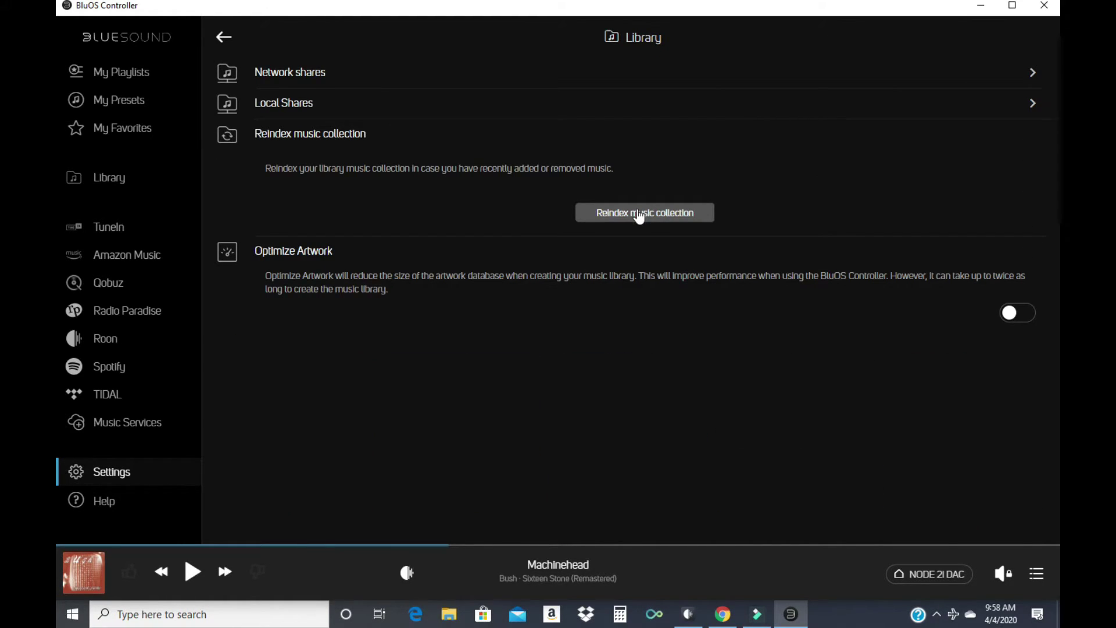
Reindex the music collection from the Music library settings page.
{"action": "left_click", "coordinate": [639, 214]}
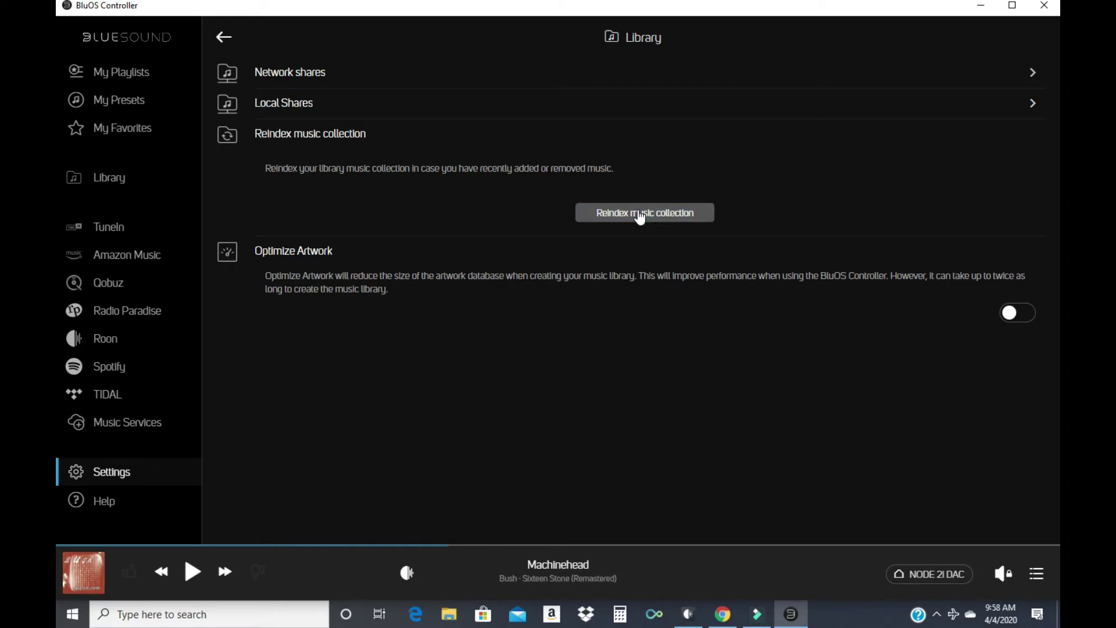